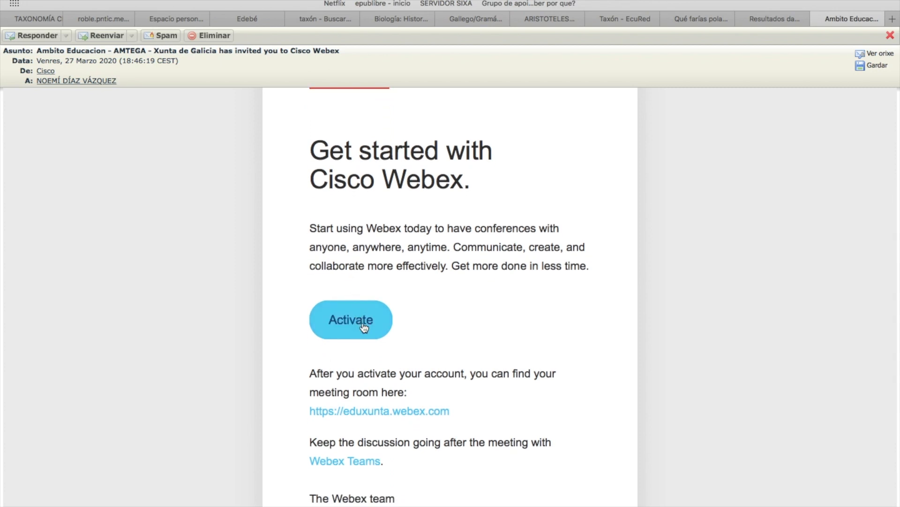
Try the invitation's activation link, close the invalid-link page, and open the eduxunta Webex site
click(364, 327)
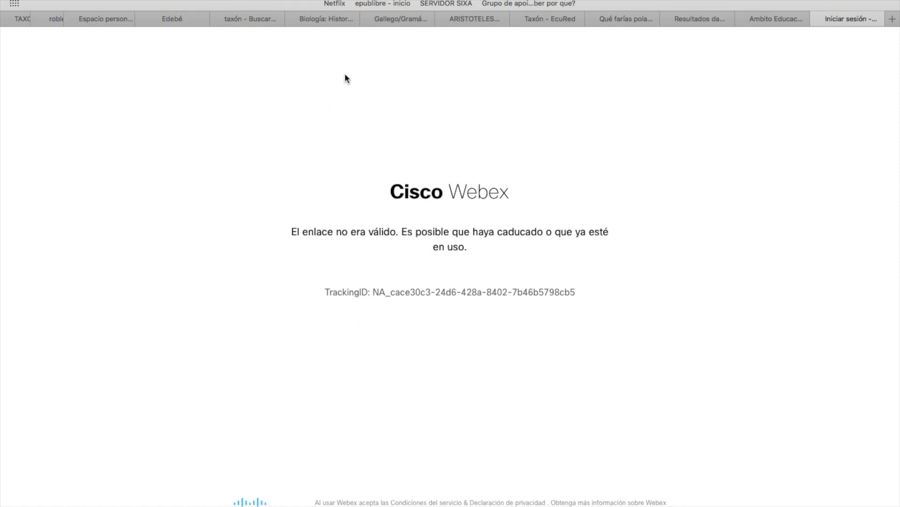
key(super+w)
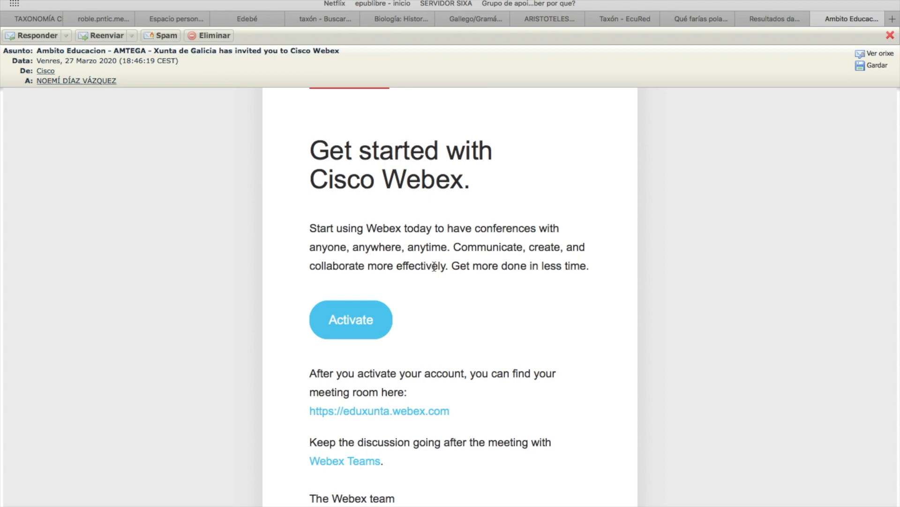
click(436, 412)
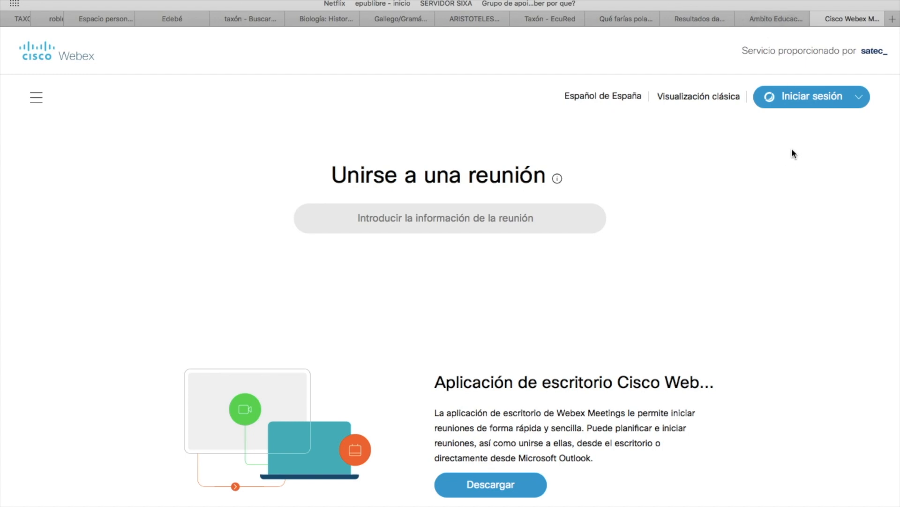
Sign in to Webex with the account e-mail address and the saved password
click(804, 94)
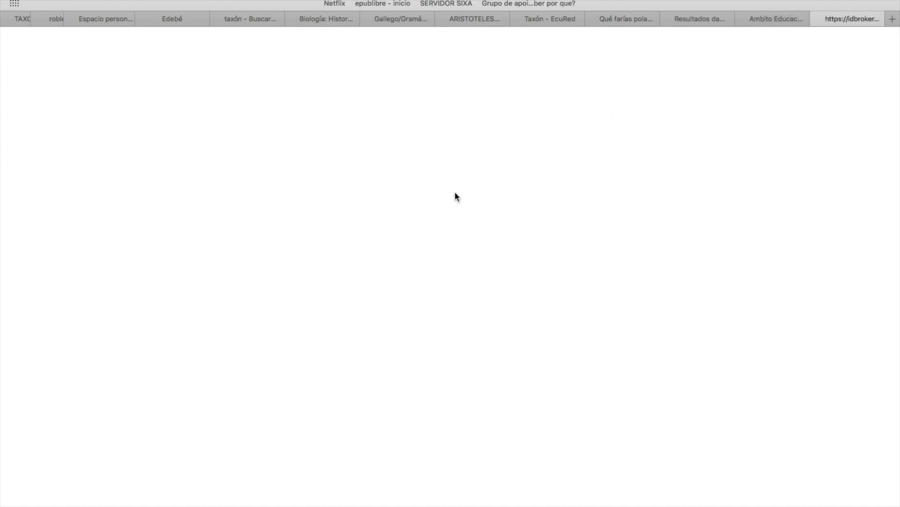
click(419, 271)
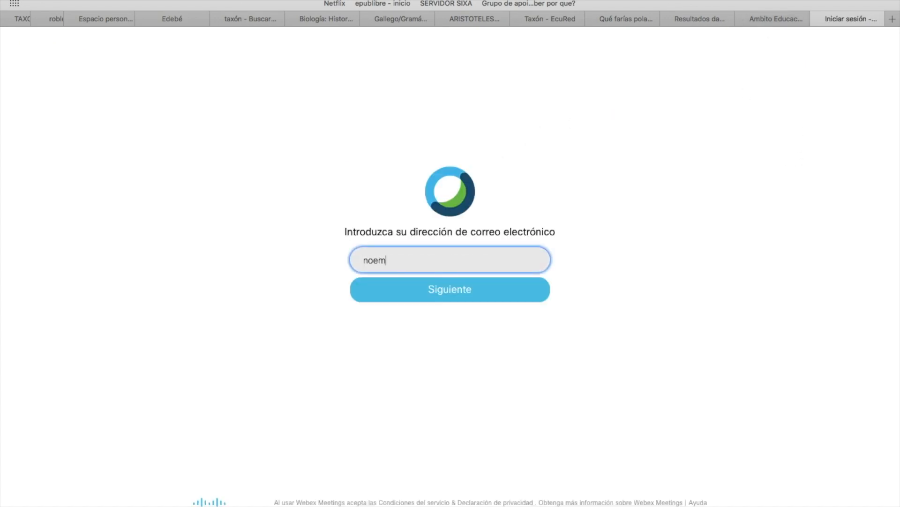
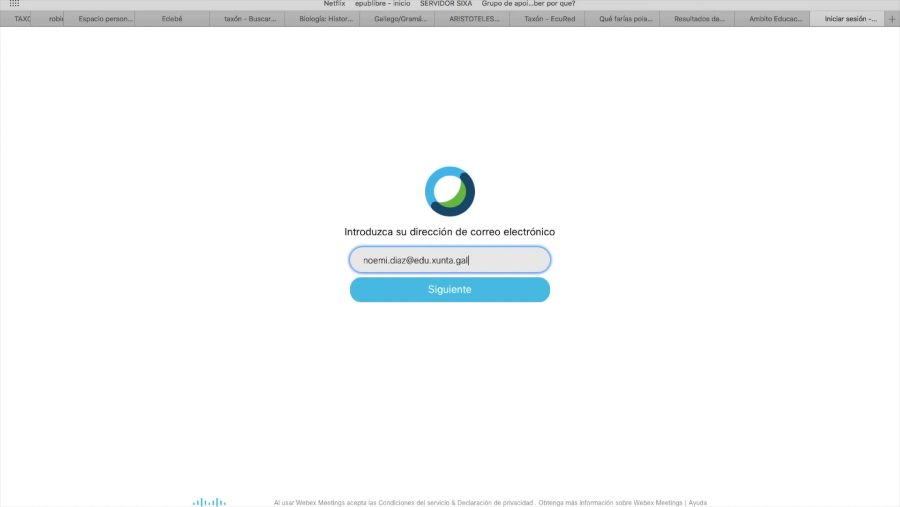
click(445, 297)
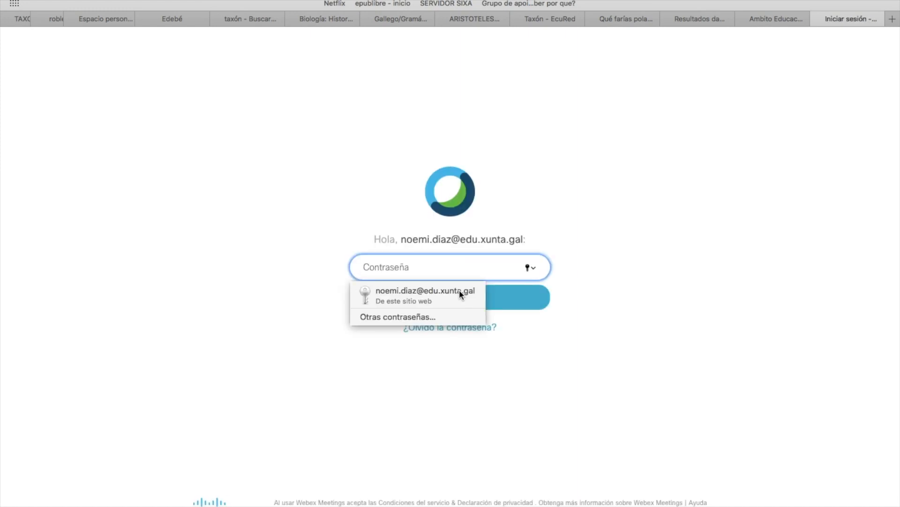
click(436, 295)
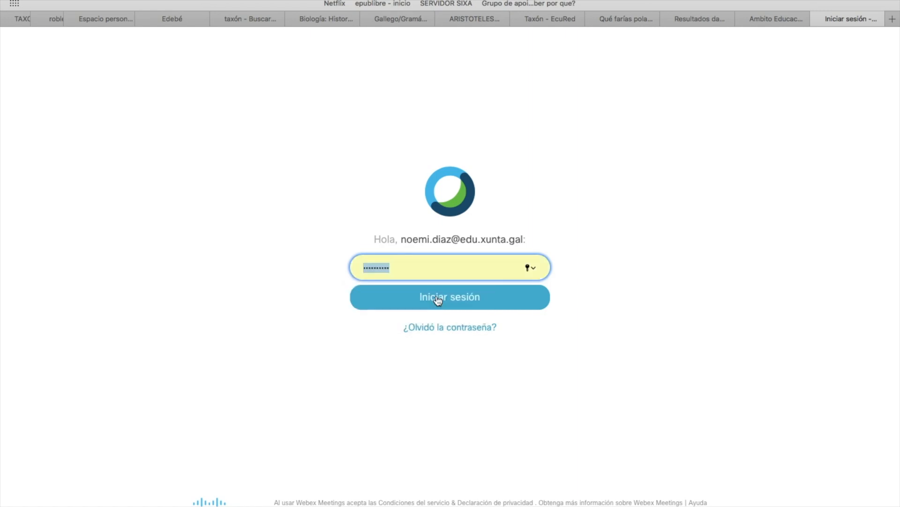
click(436, 301)
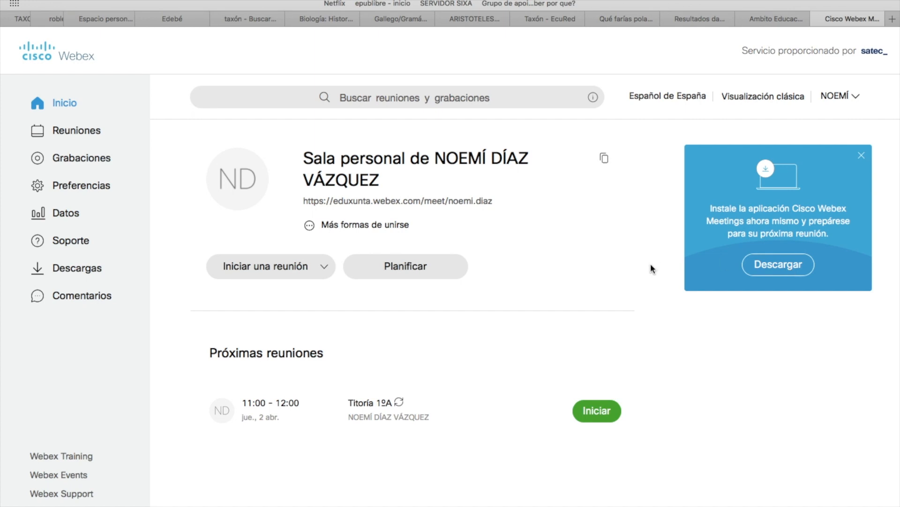
Start a new Webex Meetings Pro Meeting titled '1ºC Bioloxía e Xeoloxía' and review the password requirements
click(384, 266)
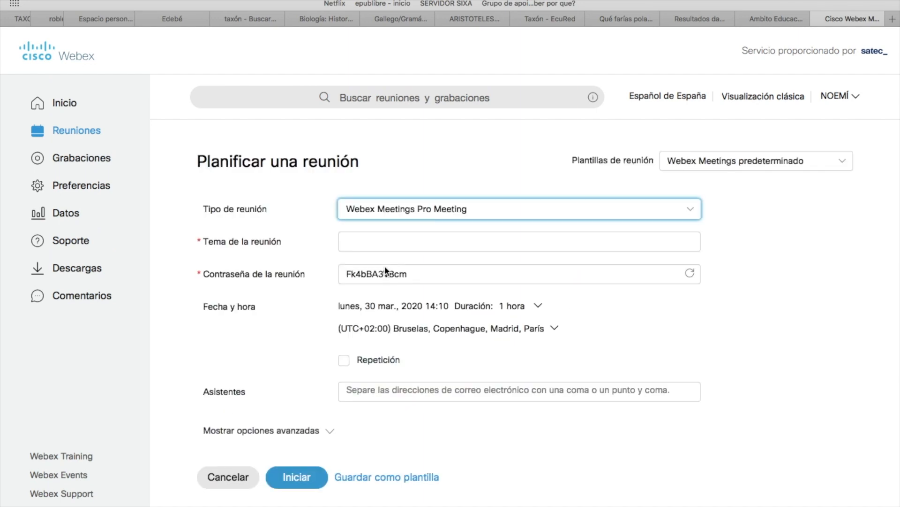
click(404, 215)
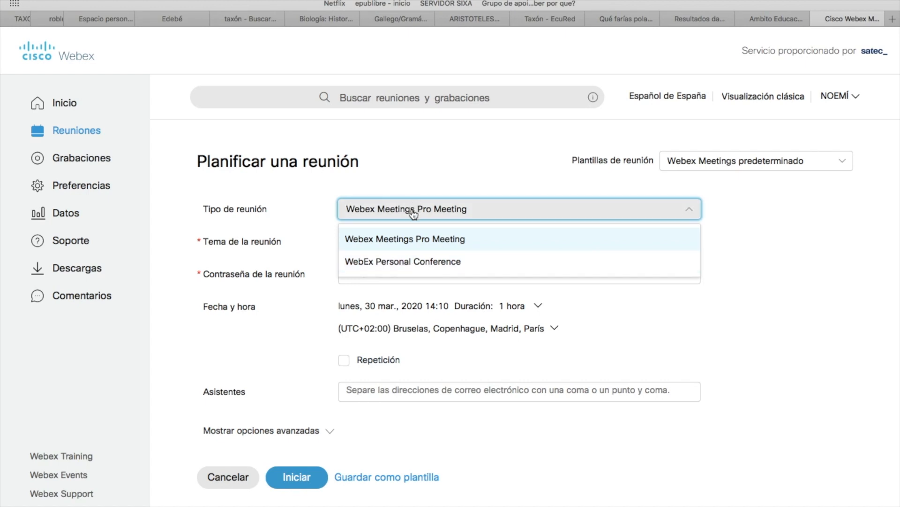
click(414, 214)
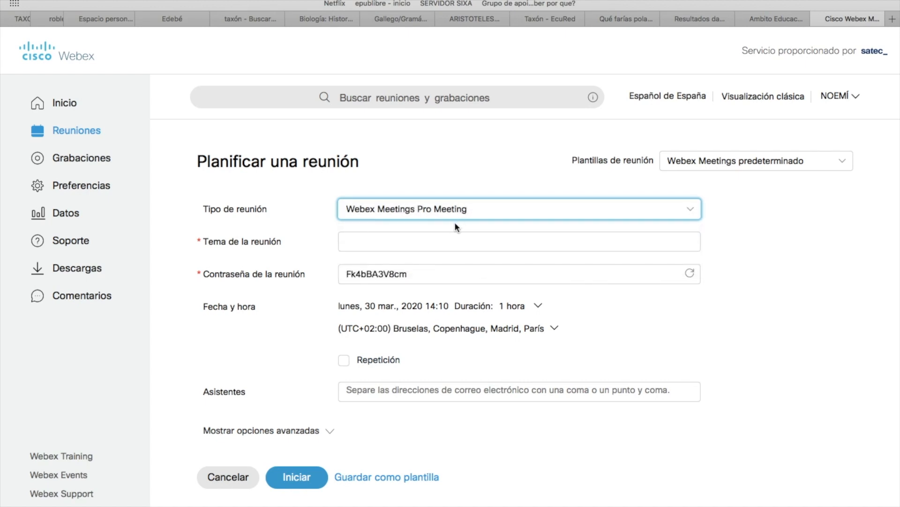
click(417, 244)
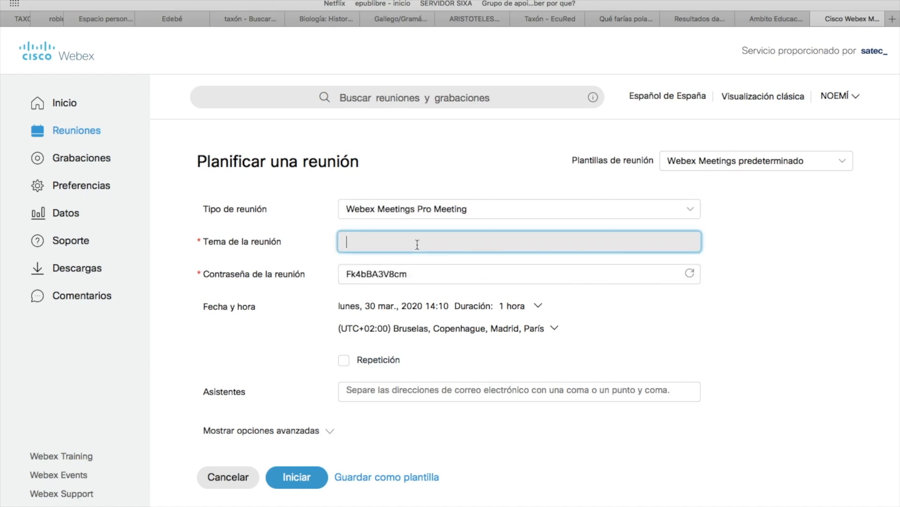
text(1ºC Biolox´ía e Xeol)
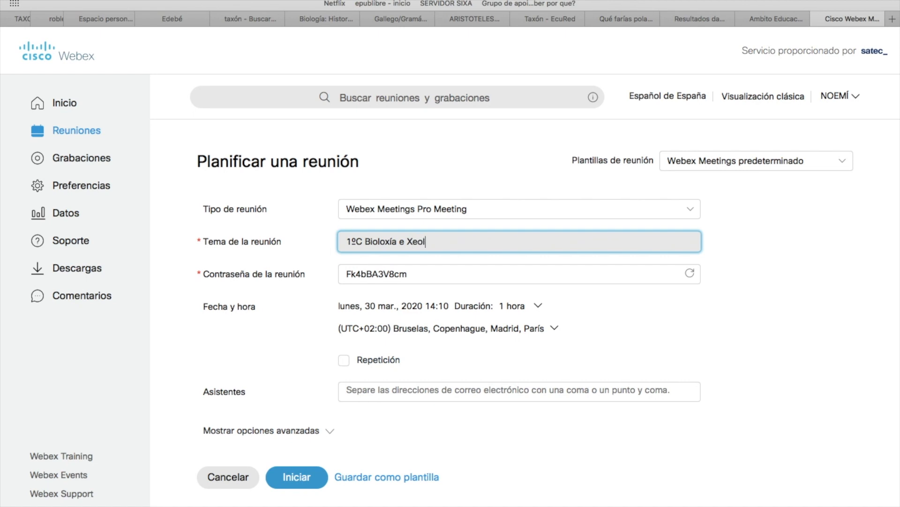
text(oxía)
click(415, 276)
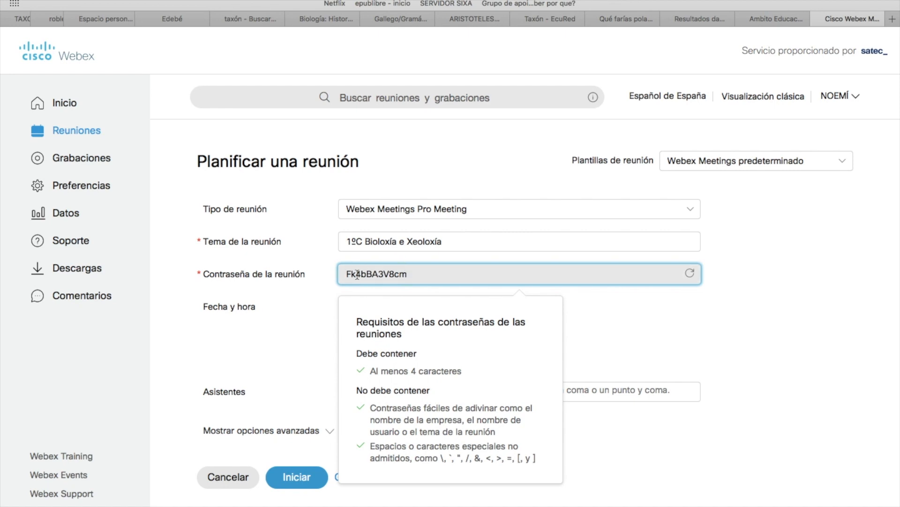
click(624, 342)
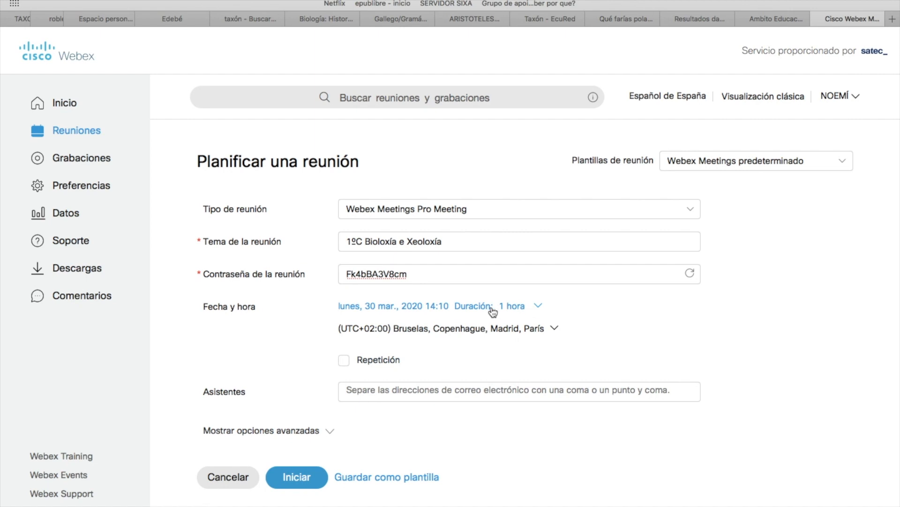
Make the meeting recurring and set its date to Wednesday 1 April 2020
click(349, 362)
click(370, 307)
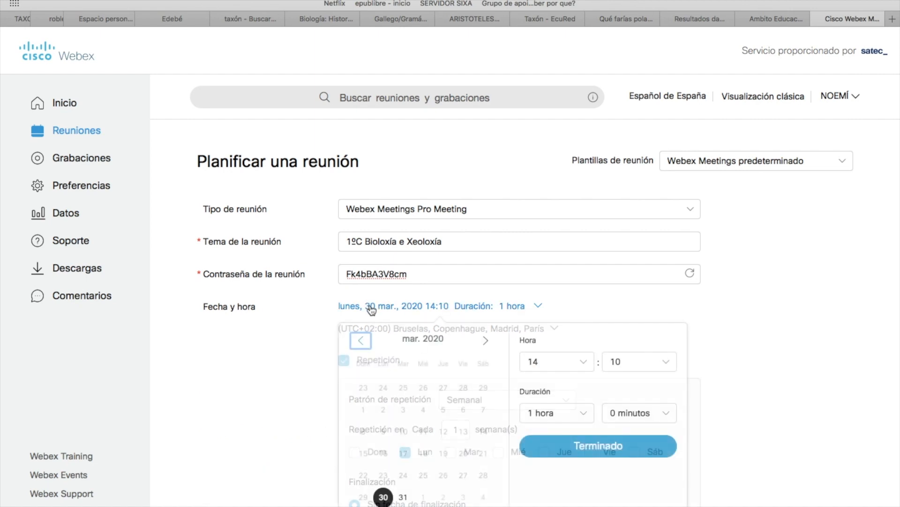
click(404, 498)
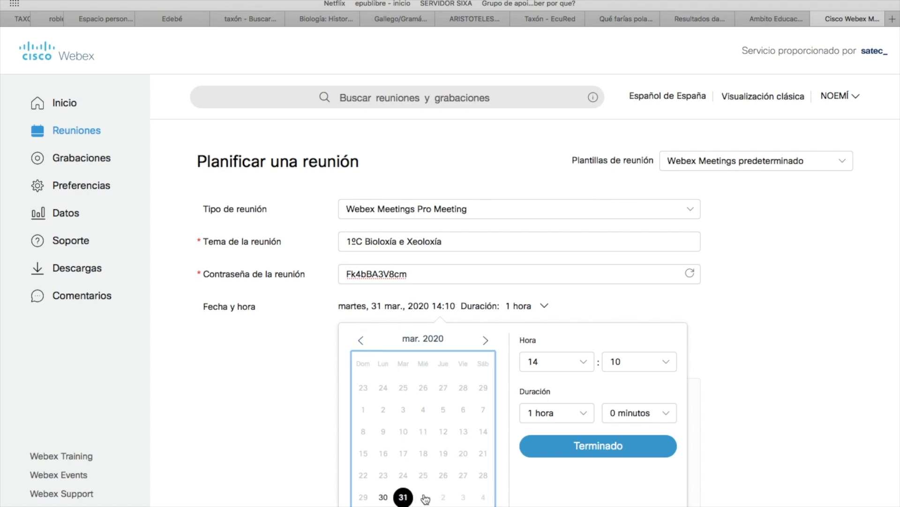
click(424, 498)
click(424, 497)
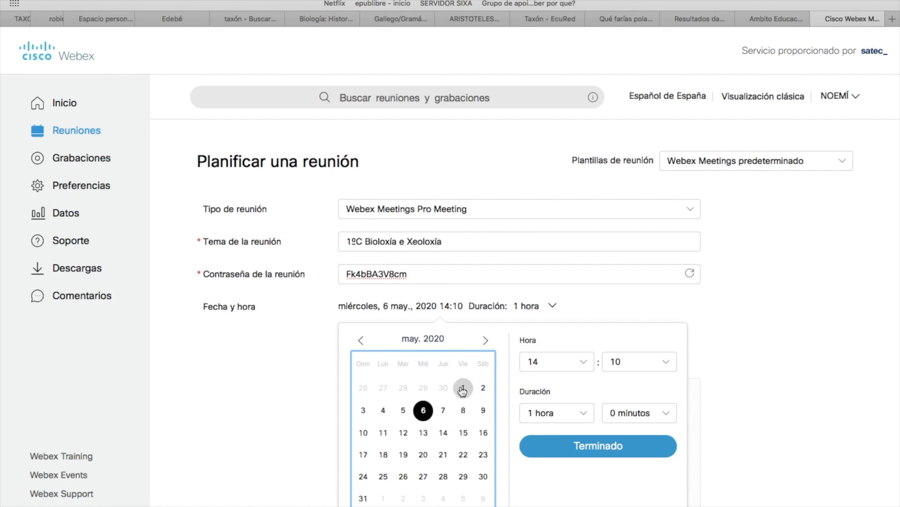
click(361, 340)
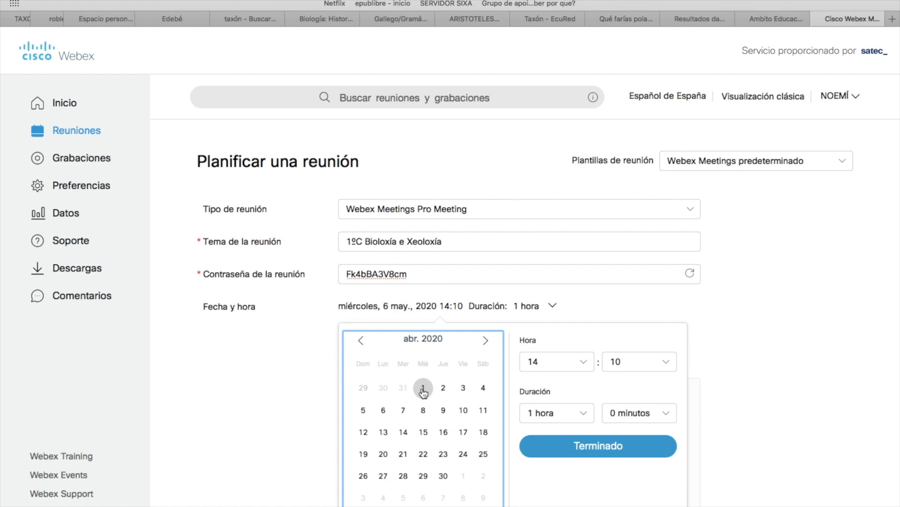
click(424, 389)
Set the start time to 11:00 and confirm the date and time
click(585, 362)
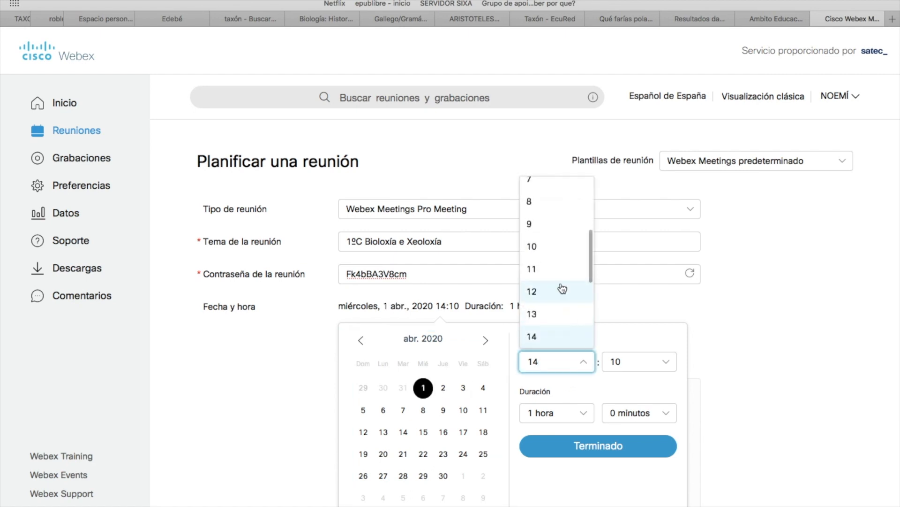
click(582, 265)
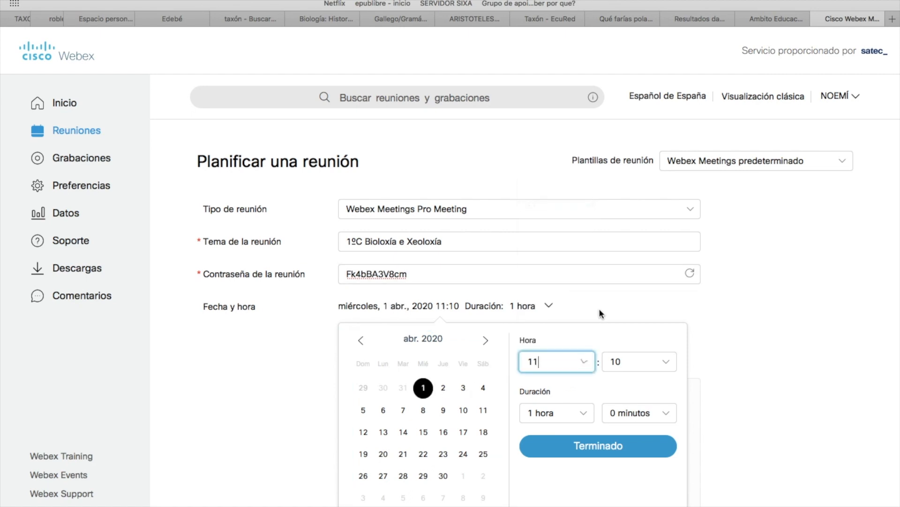
click(664, 363)
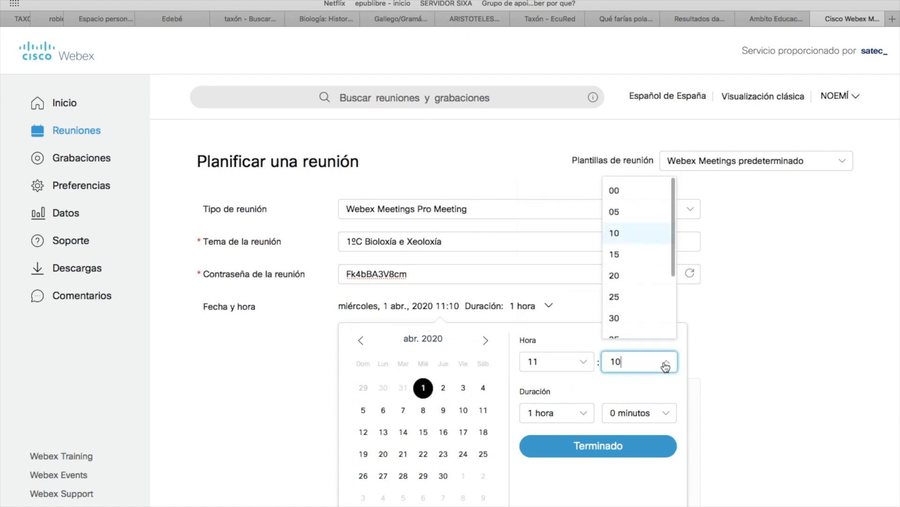
click(624, 194)
click(570, 454)
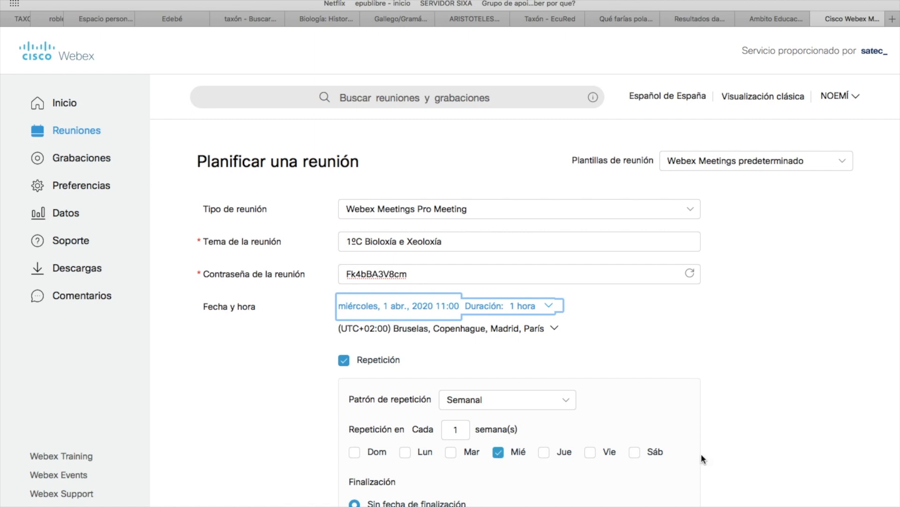
Expand the advanced options, check the attendees field, and schedule the weekly Wednesday 11:00 meeting
scroll(702, 458, down, 5)
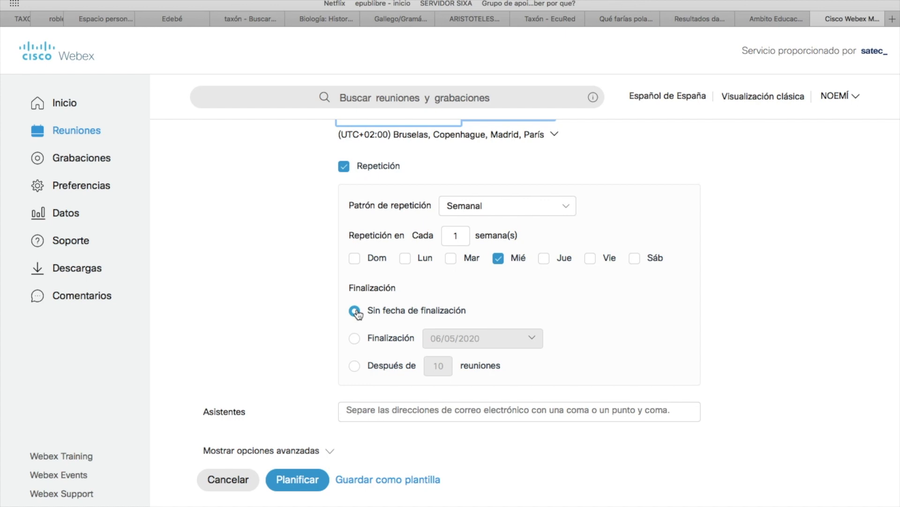
click(329, 454)
click(369, 413)
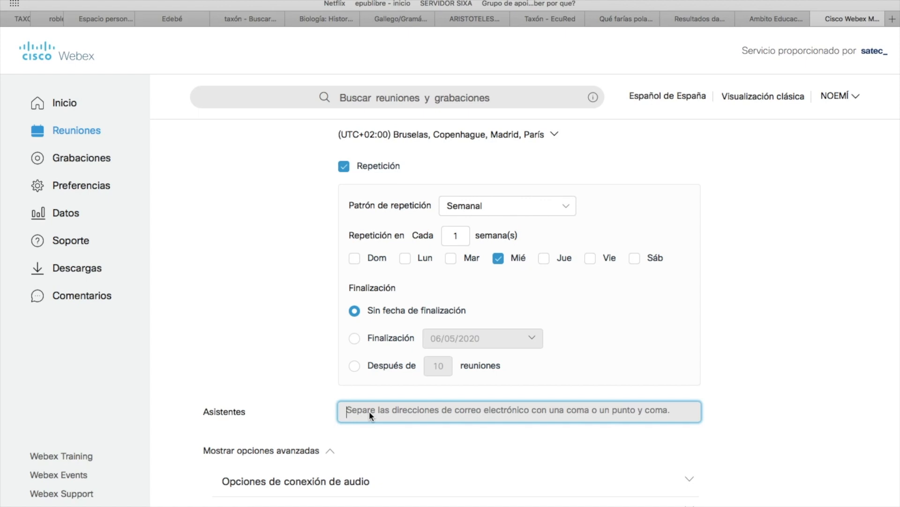
scroll(286, 395, down, 4)
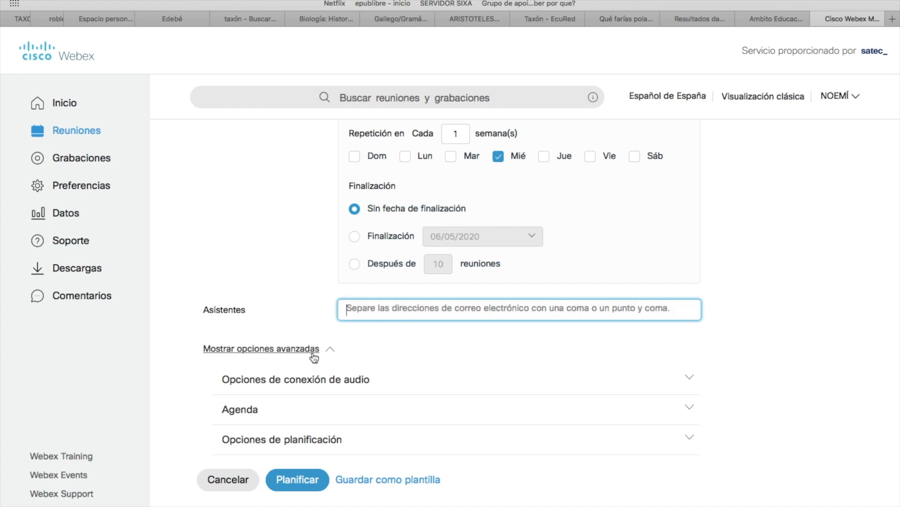
click(312, 482)
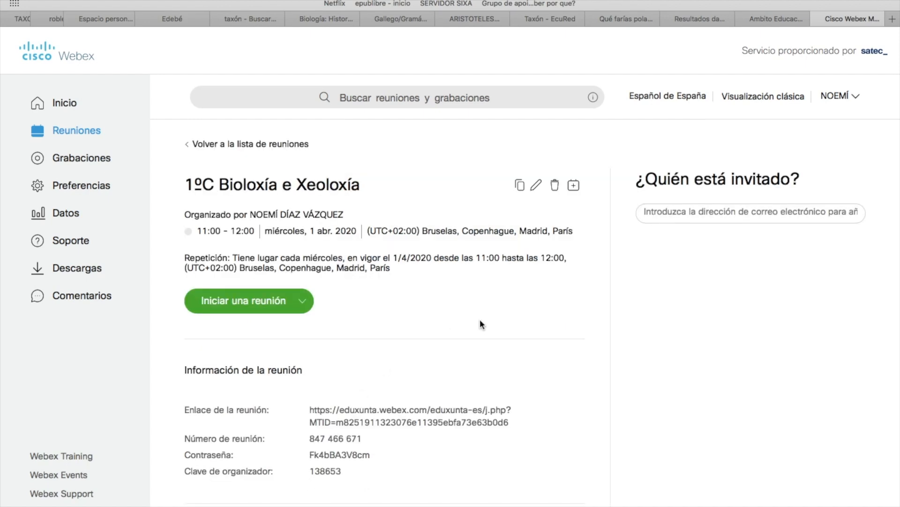
Select the full Enlace de la reunión URL on the meeting details page
click(511, 415)
drag(512, 422, 311, 403)
drag(309, 405, 520, 423)
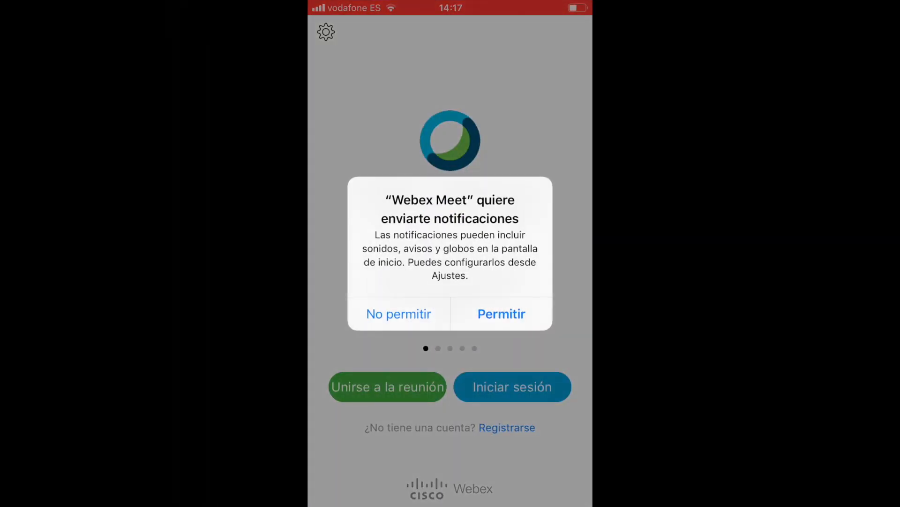
Answer the notification prompt and enter the display name and e-mail address to join
click(502, 314)
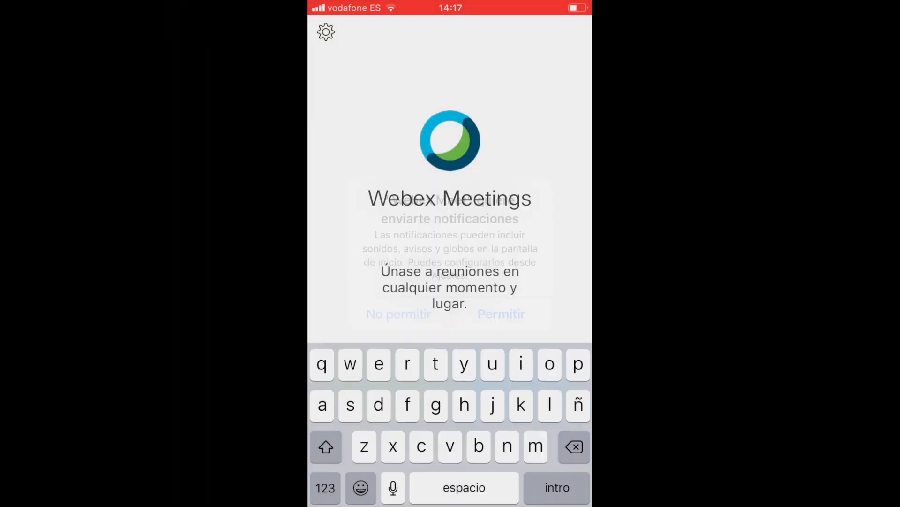
text(Noe)
click(450, 184)
text(noe)
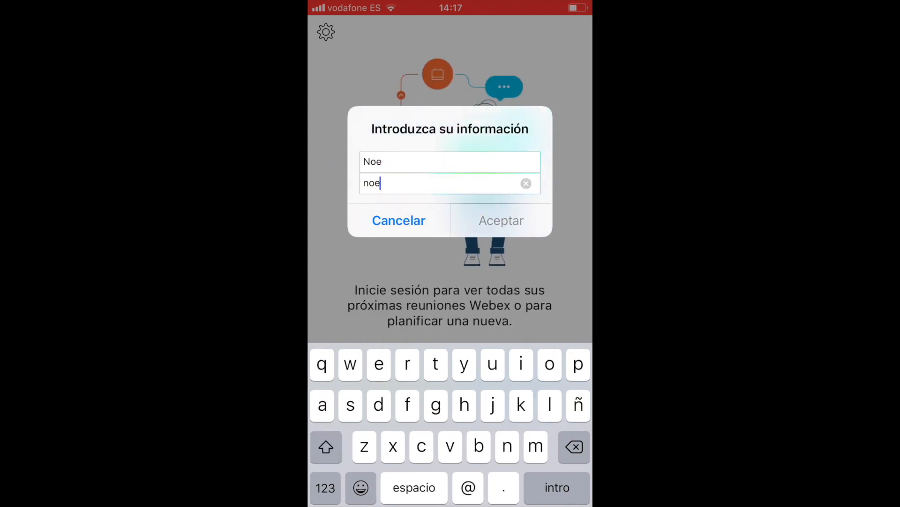
click(325, 487)
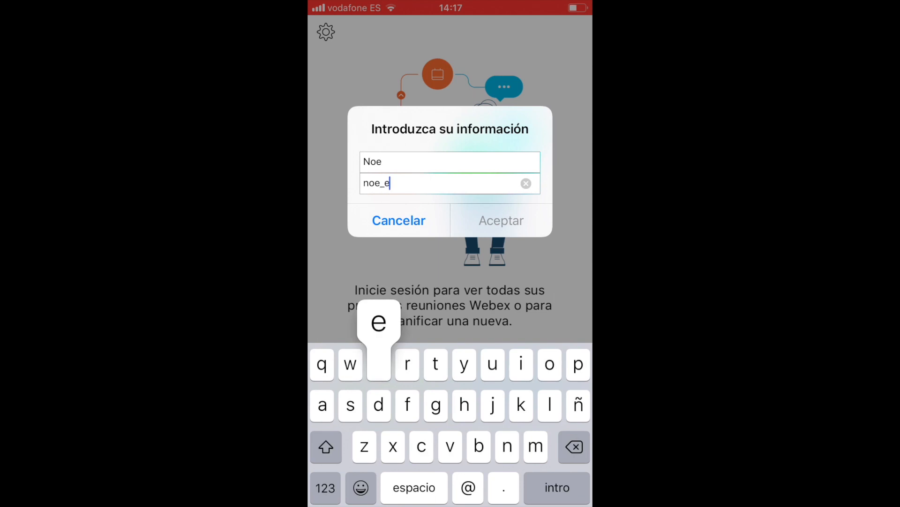
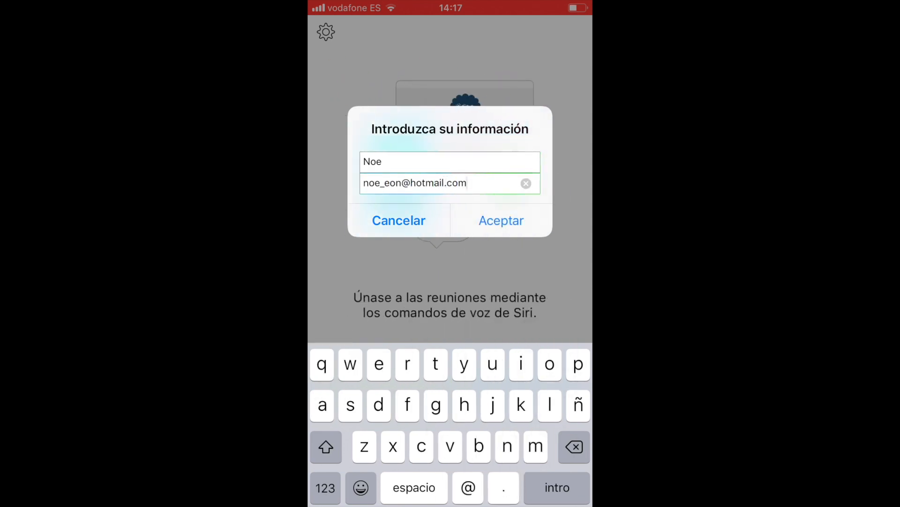
click(502, 221)
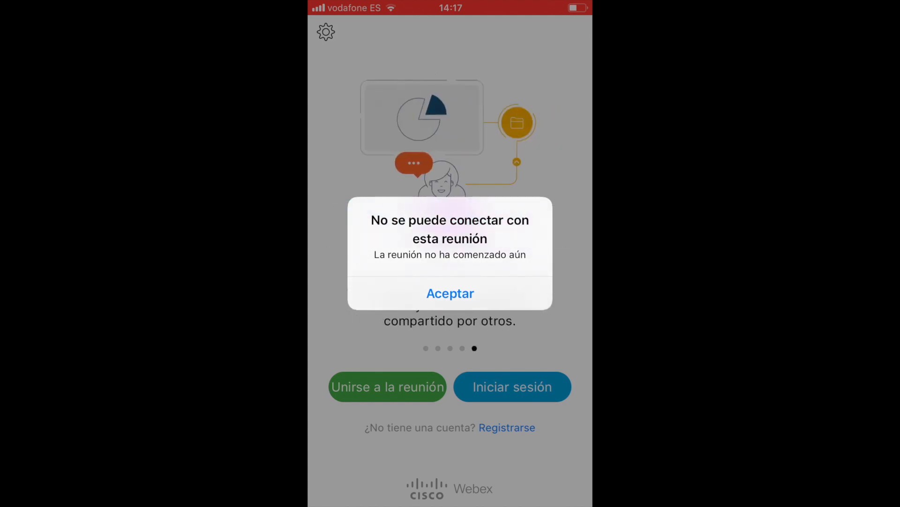
Dismiss the cannot-connect alert, open the join form, and return to the home screen
click(450, 293)
click(387, 386)
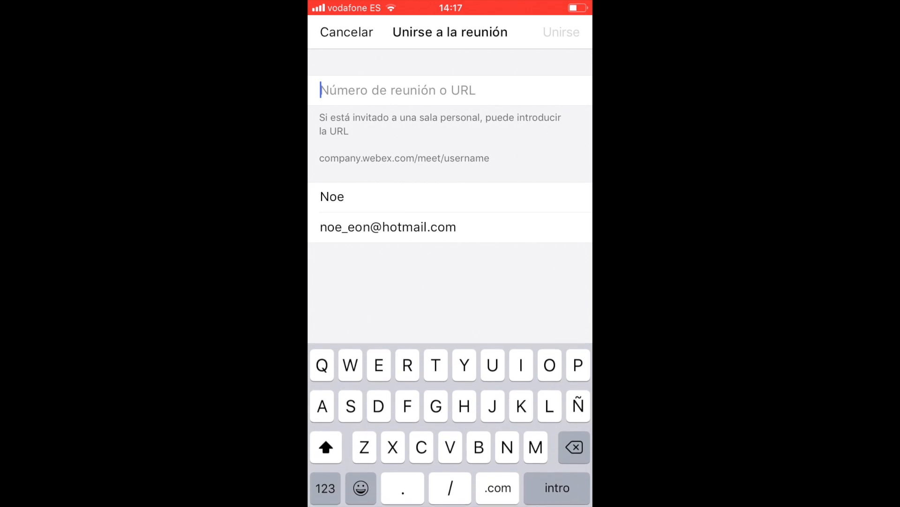
key(Home)
mouse_move(375, 323)
mouse_down()
mouse_move(530, 324)
mouse_move(375, 324)
mouse_up()
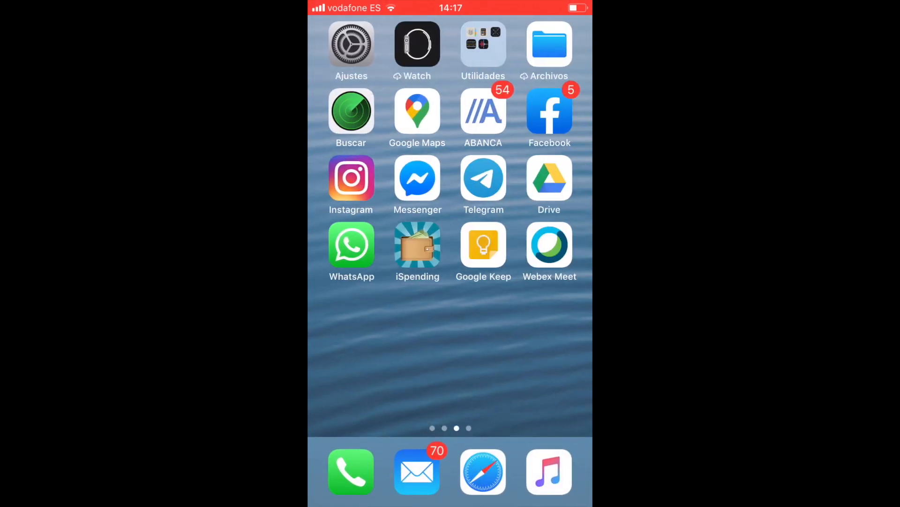
Copy the meeting link from the WhatsApp group chat
click(351, 244)
right_click(510, 215)
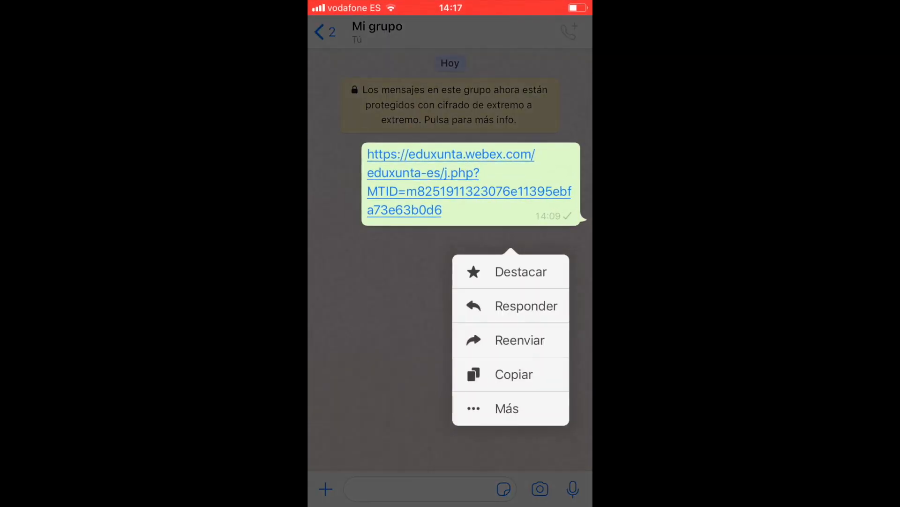
click(514, 374)
Paste the meeting link into Webex Meet's join field and join the meeting
key(Home)
key(Home)
click(437, 241)
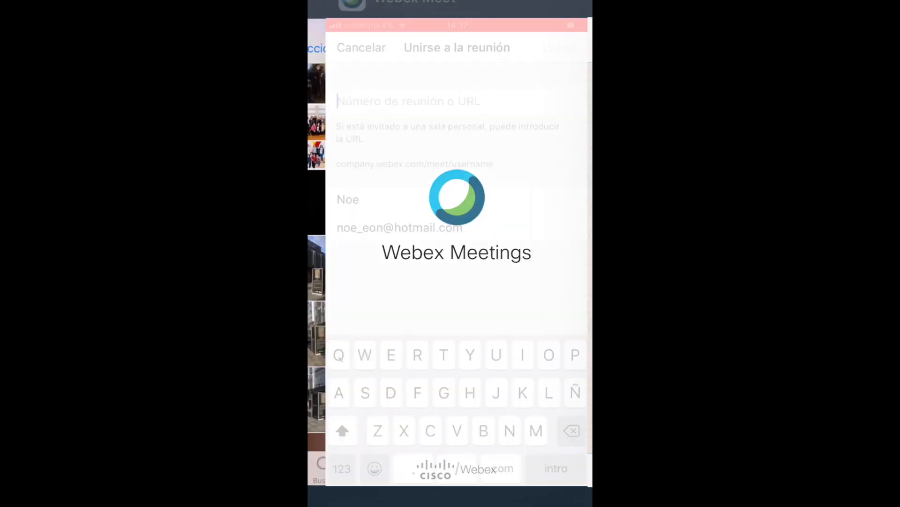
right_click(509, 90)
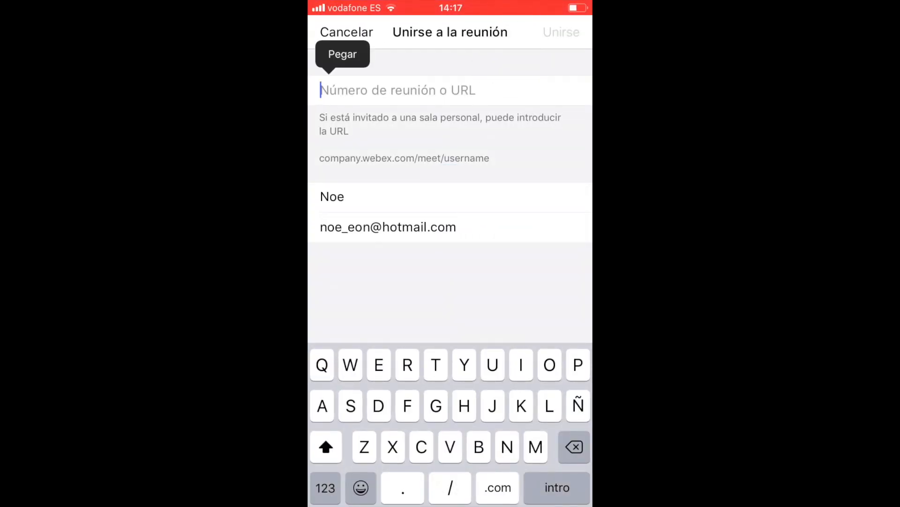
click(346, 55)
click(562, 32)
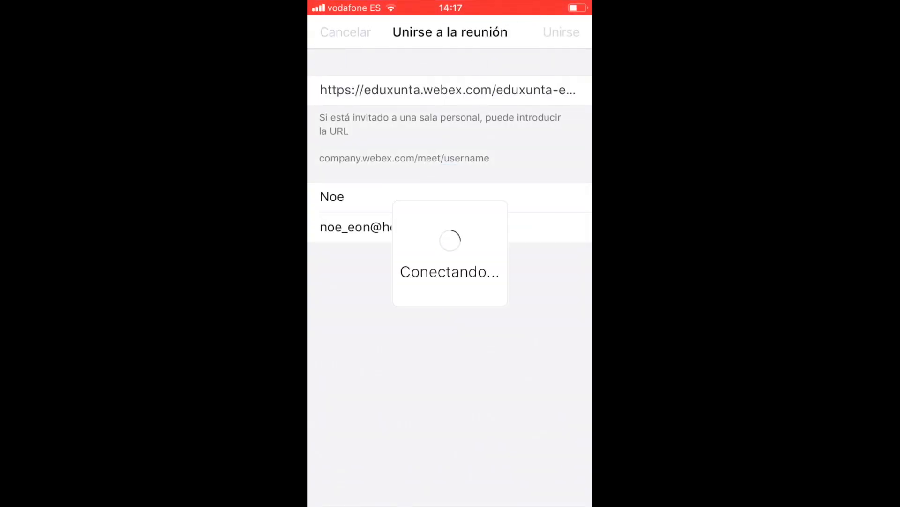